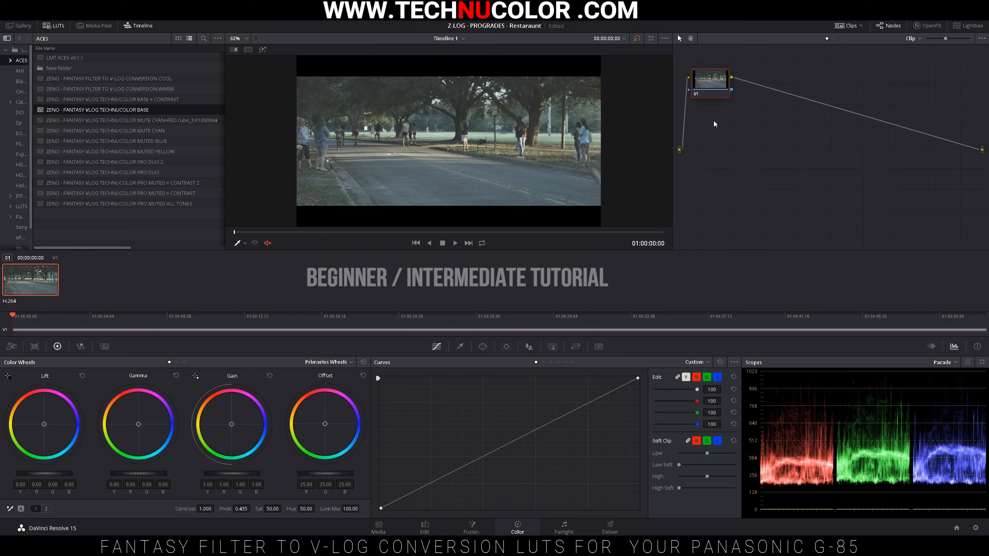
Step: Reposition node 01 slightly and add two serial nodes after it
{"action": "left_click_drag", "start_coordinate": [711, 94], "coordinate": [725, 105]}
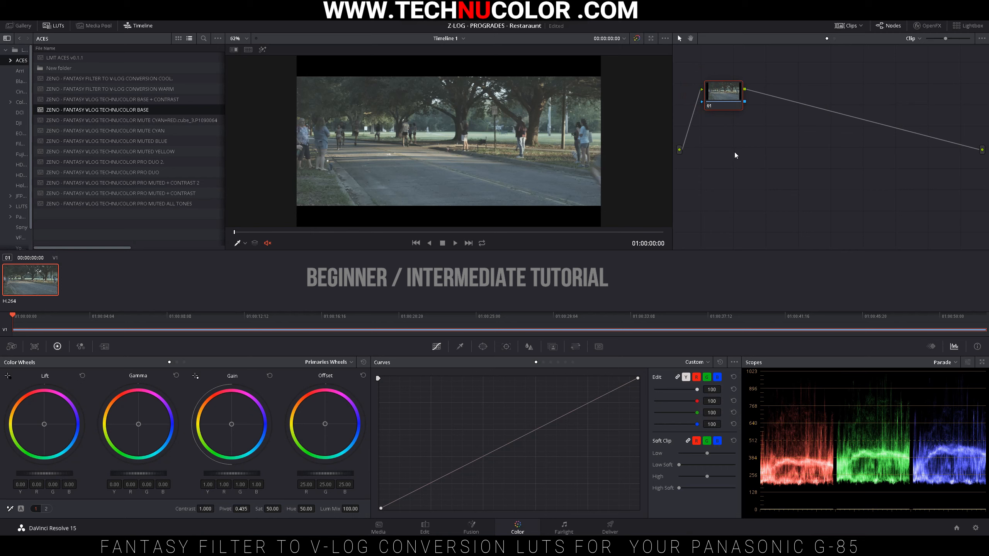
{"action": "key", "text": "alt+s"}
{"action": "key", "text": "alt+s"}
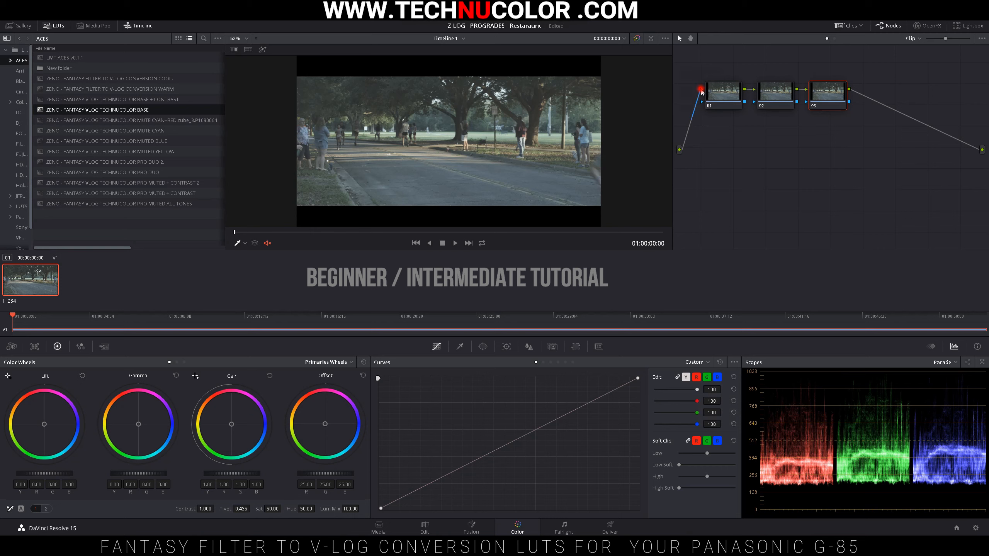
Step: Detach and reconnect the clip source to node 01's input, leaving node 01 selected
{"action": "left_click_drag", "start_coordinate": [699, 90], "coordinate": [692, 94]}
{"action": "left_click_drag", "start_coordinate": [679, 149], "coordinate": [701, 90]}
{"action": "left_click", "coordinate": [702, 90]}
{"action": "left_click_drag", "start_coordinate": [680, 149], "coordinate": [697, 97]}
{"action": "left_click", "coordinate": [718, 102]}
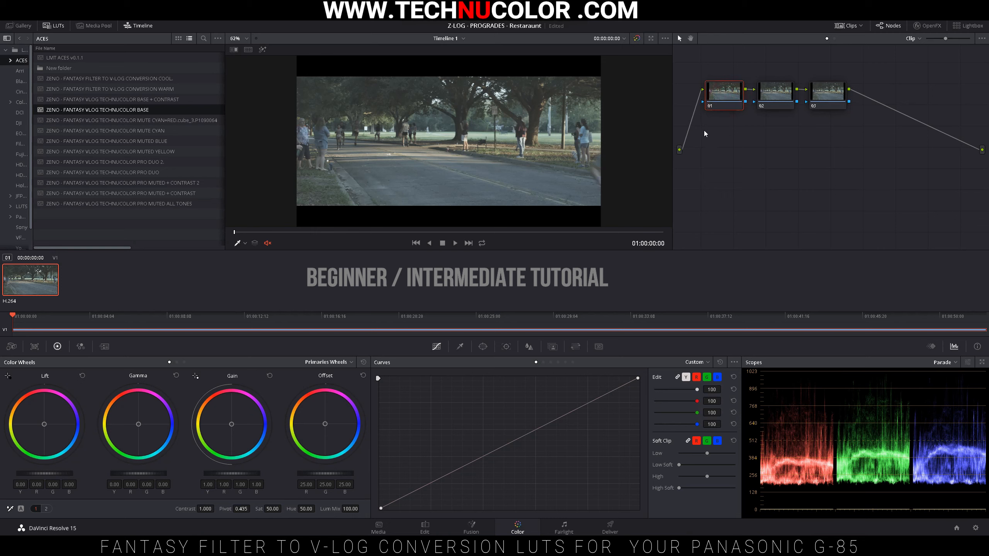
Step: Apply the ZENO - FANTASY FILTER TO V-LOG CONVERSION COOL LUT to node 02 and play part of the clip
{"action": "mouse_move", "coordinate": [766, 95]}
{"action": "left_mouse_down"}
{"action": "mouse_move", "coordinate": [837, 100]}
{"action": "mouse_move", "coordinate": [779, 102]}
{"action": "left_mouse_up"}
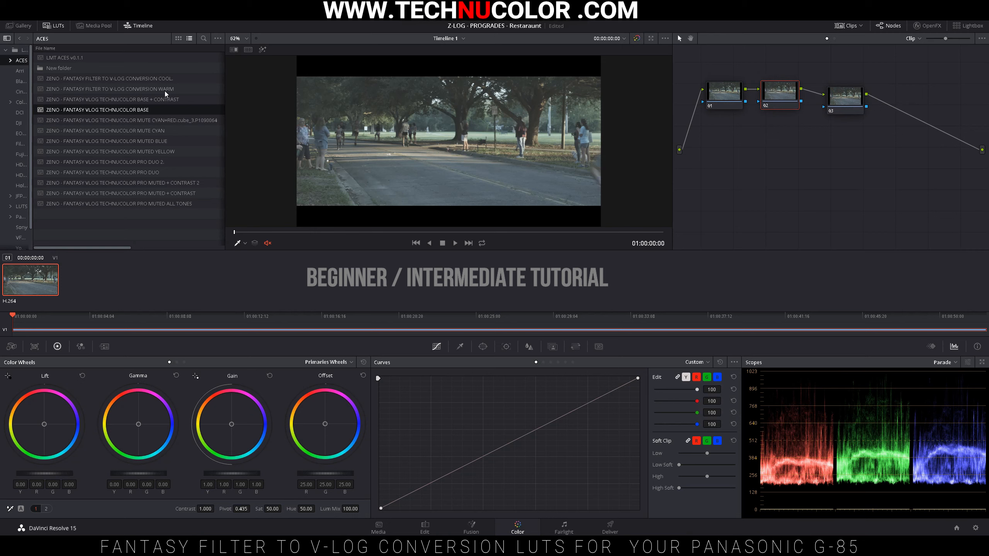
{"action": "left_click_drag", "start_coordinate": [140, 76], "coordinate": [323, 134]}
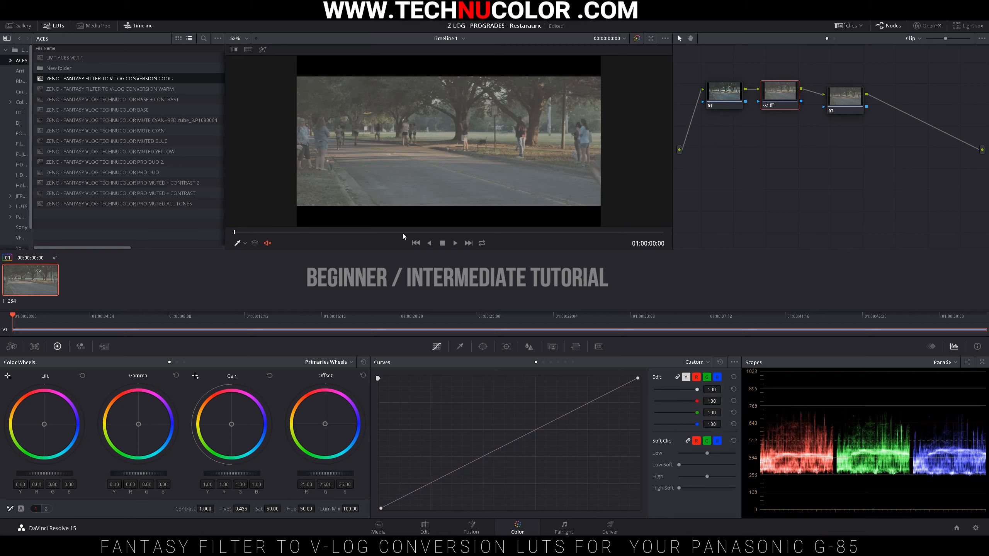
{"action": "left_click", "coordinate": [455, 243]}
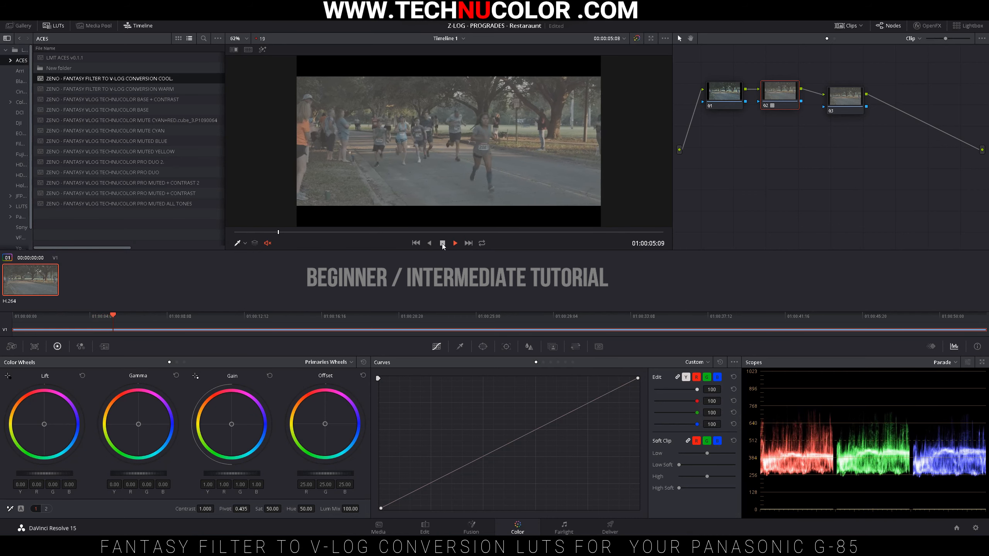
{"action": "left_click", "coordinate": [442, 243]}
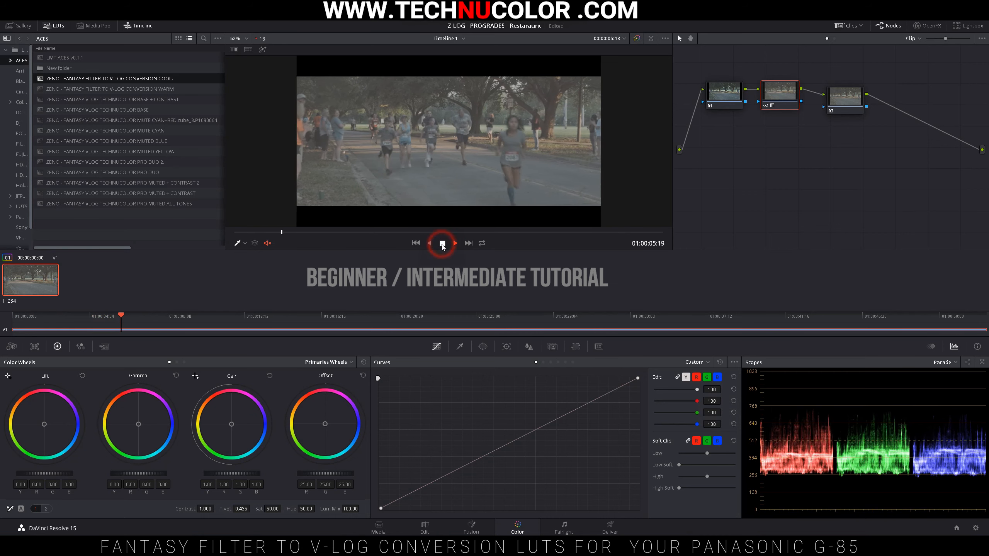
{"action": "left_click", "coordinate": [275, 233]}
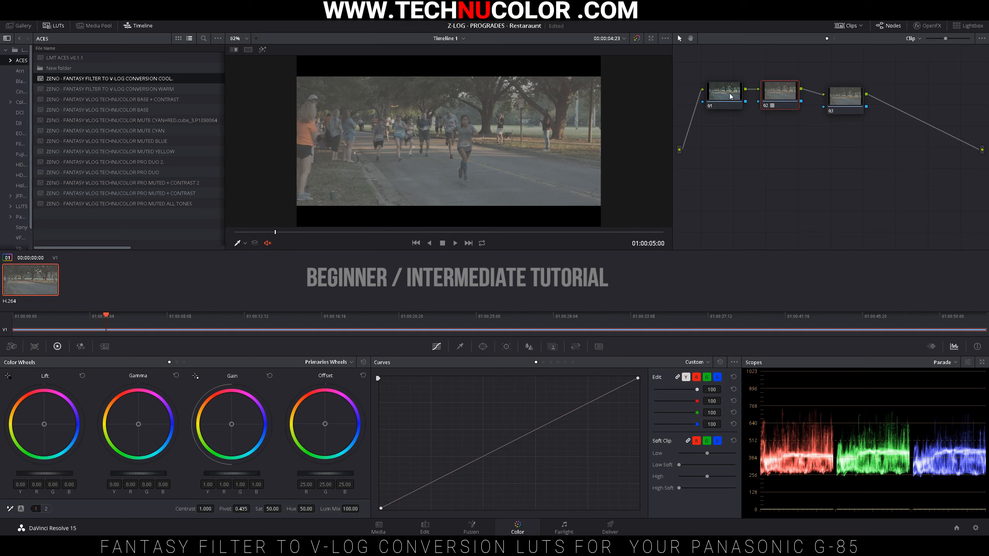
Step: Tidy the layout of the three nodes and set node 02's saturation to 0
{"action": "left_click", "coordinate": [730, 96]}
{"action": "left_click", "coordinate": [850, 100]}
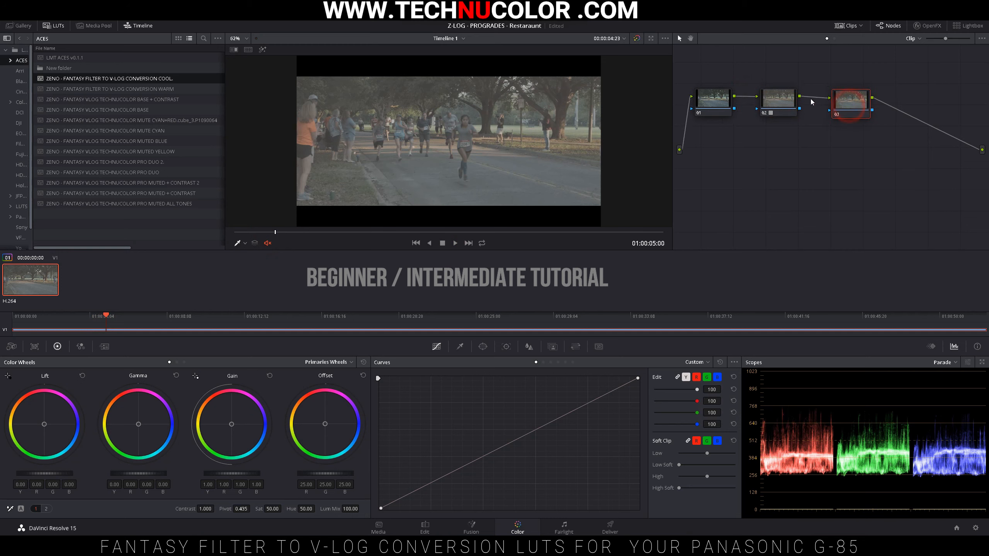
{"action": "left_click", "coordinate": [772, 101]}
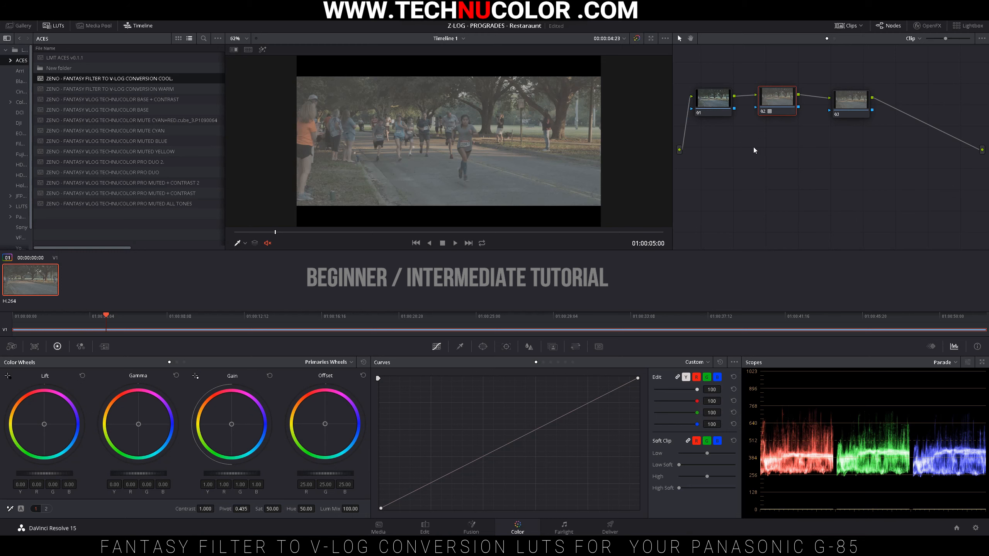
{"action": "left_click_drag", "start_coordinate": [272, 509], "coordinate": [264, 506]}
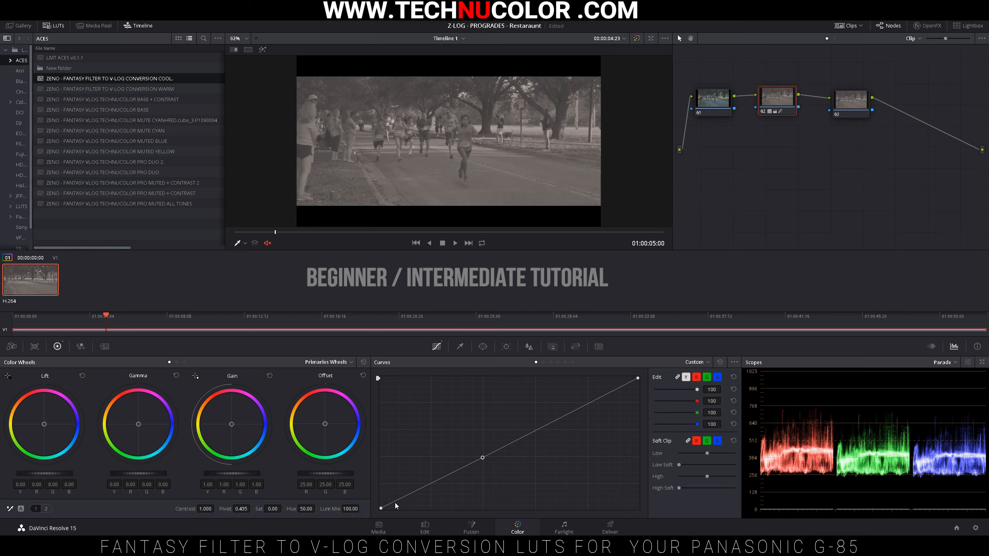
Step: Add contrast to node 02 with the custom curve, moving the black and white points inward and the midpoint up along the line
{"action": "left_click_drag", "start_coordinate": [381, 509], "coordinate": [420, 515]}
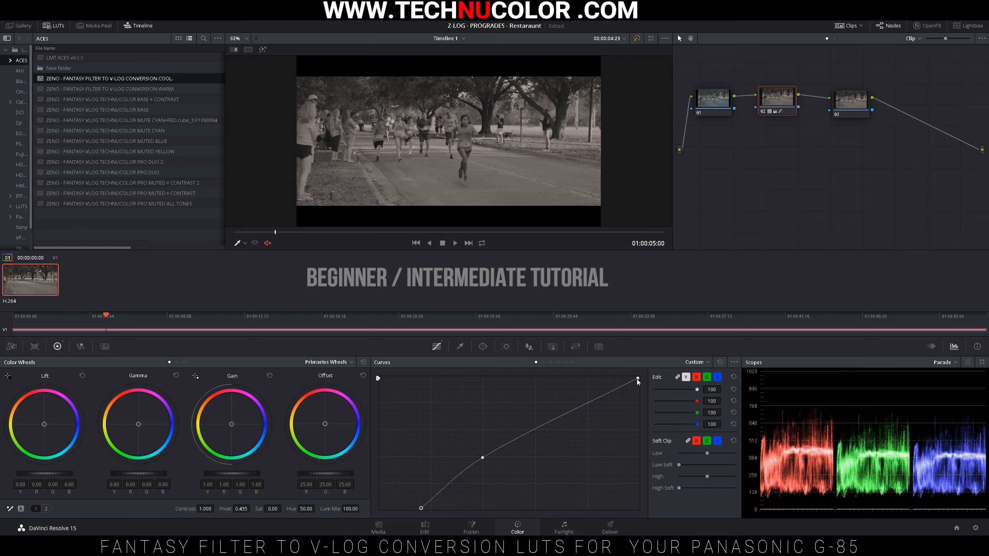
{"action": "left_click_drag", "start_coordinate": [638, 378], "coordinate": [580, 385]}
{"action": "left_click_drag", "start_coordinate": [481, 457], "coordinate": [519, 433]}
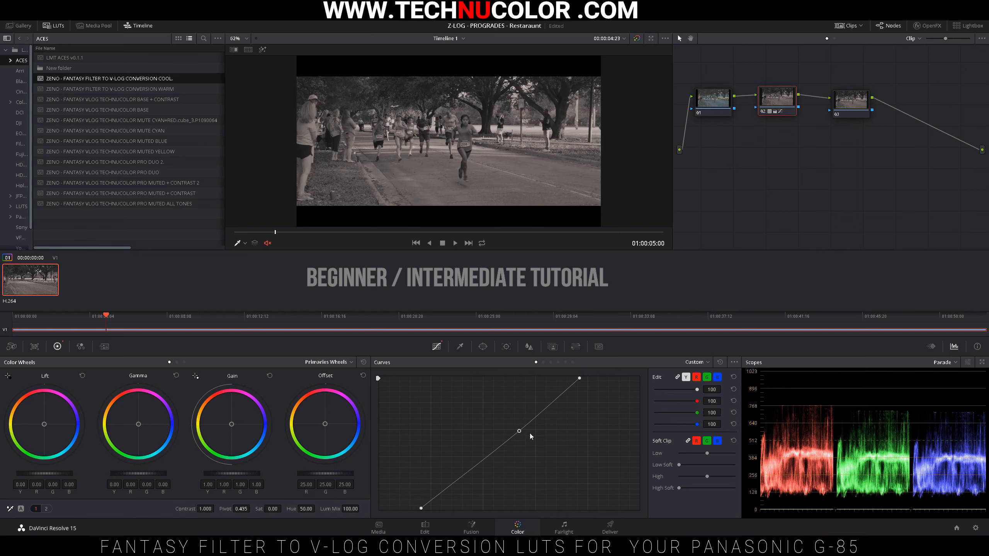
Step: Play the desaturated clip to check the contrast, and park the playhead near 01:00:04:16
{"action": "left_click", "coordinate": [237, 232]}
{"action": "left_click", "coordinate": [455, 242]}
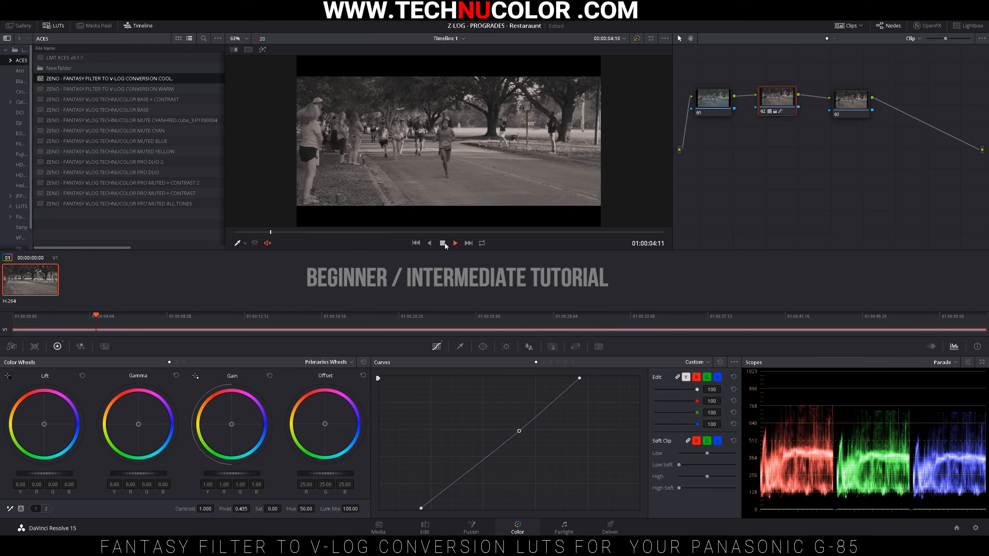
{"action": "left_click", "coordinate": [443, 242]}
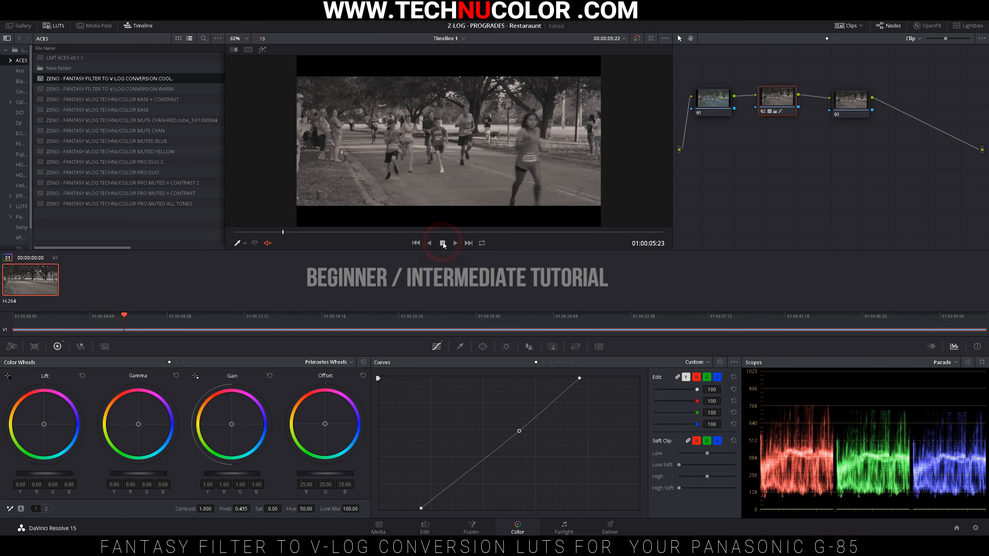
{"action": "left_click", "coordinate": [441, 242]}
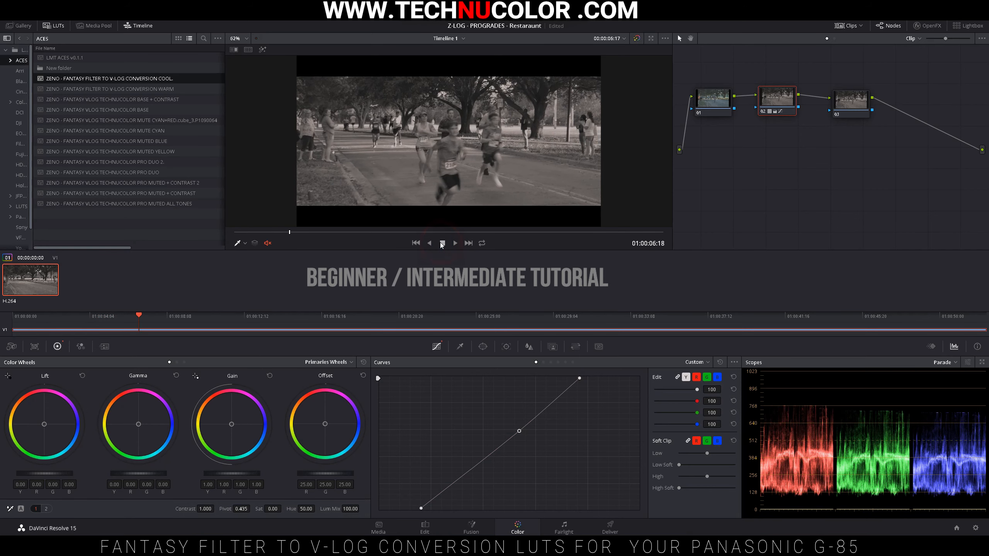
{"action": "left_click", "coordinate": [272, 232]}
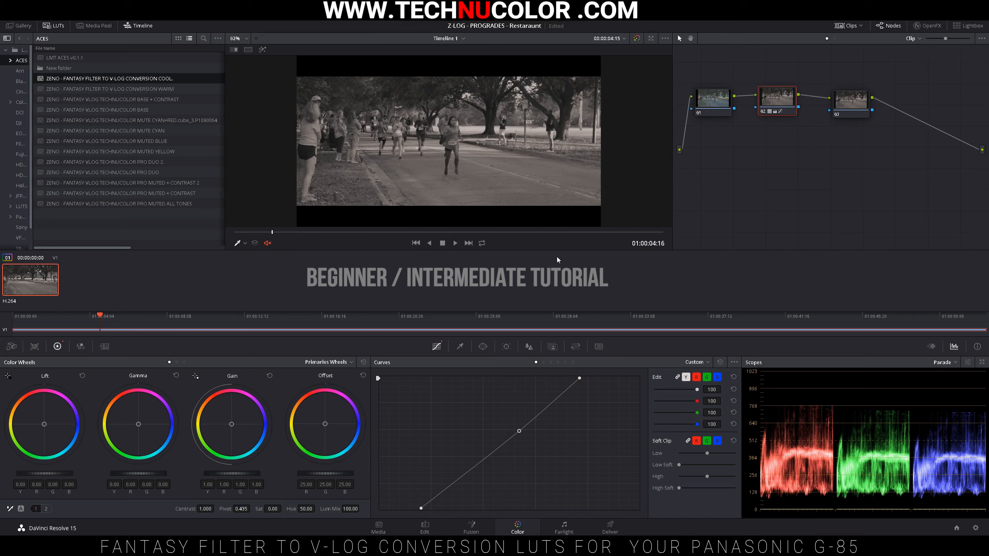
Step: Refine node 02's custom curve by moving the black and white points slightly further inward and lifting the midtones
{"action": "left_click_drag", "start_coordinate": [422, 507], "coordinate": [426, 514]}
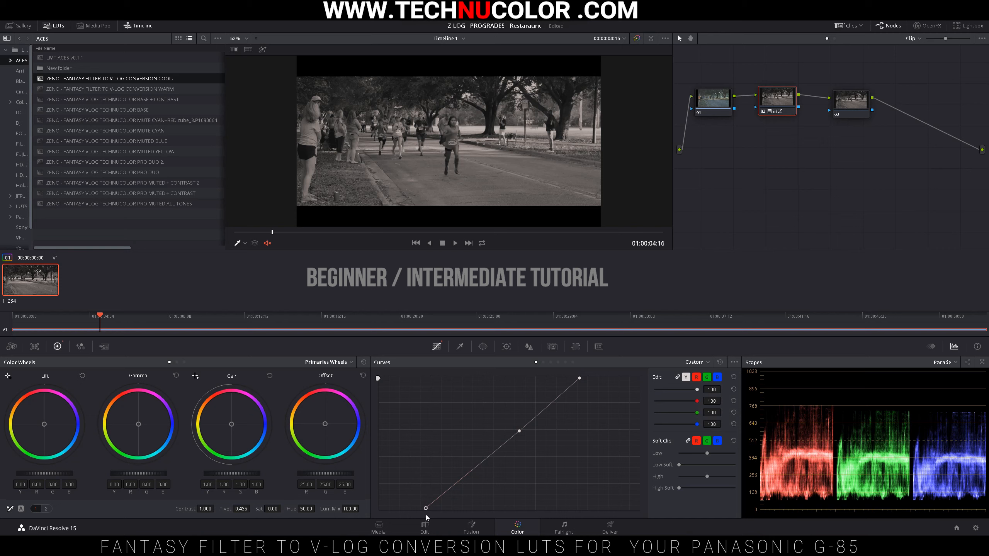
{"action": "left_click", "coordinate": [519, 431]}
{"action": "left_click_drag", "start_coordinate": [519, 431], "coordinate": [508, 426]}
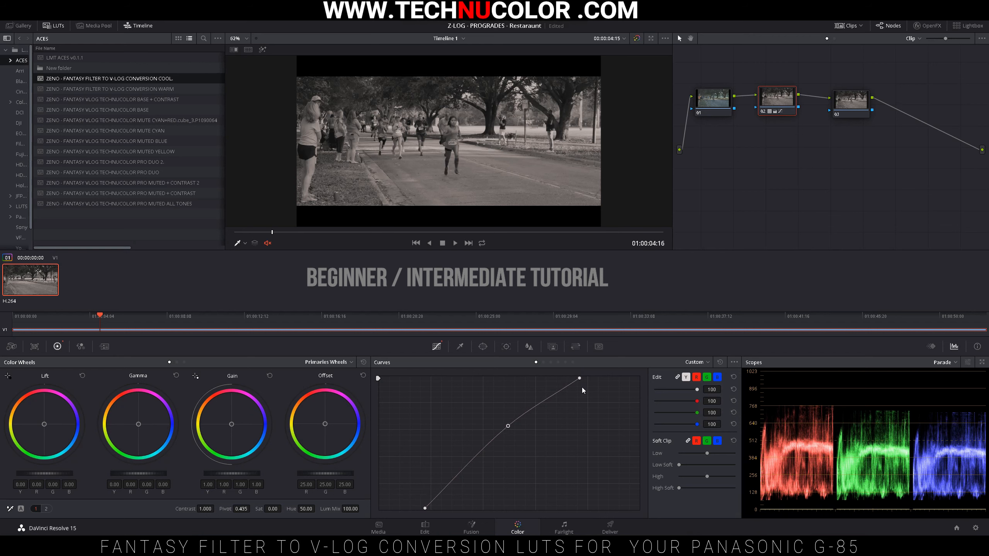
{"action": "mouse_move", "coordinate": [580, 379]}
{"action": "left_mouse_down"}
{"action": "mouse_move", "coordinate": [629, 377]}
{"action": "mouse_move", "coordinate": [547, 384]}
{"action": "mouse_move", "coordinate": [567, 386]}
{"action": "left_mouse_up"}
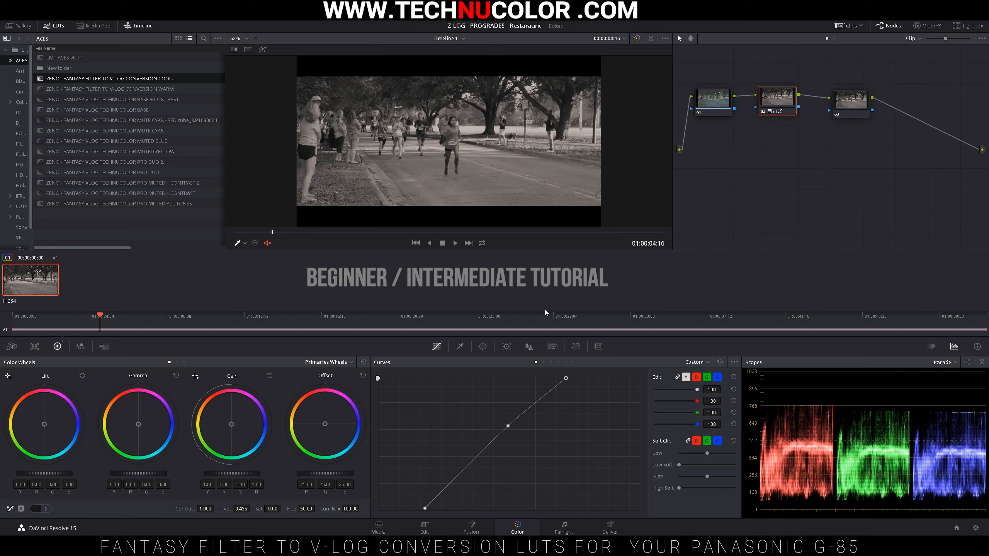
Step: Play part of the clip to check the curve, and raise node 02's saturation to 49.80
{"action": "left_click", "coordinate": [454, 242]}
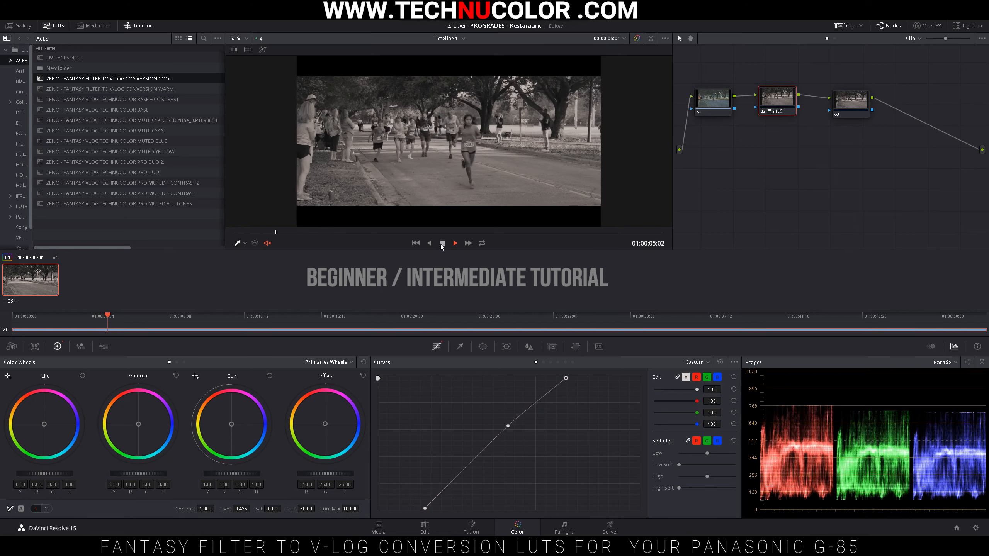
{"action": "left_click", "coordinate": [441, 244]}
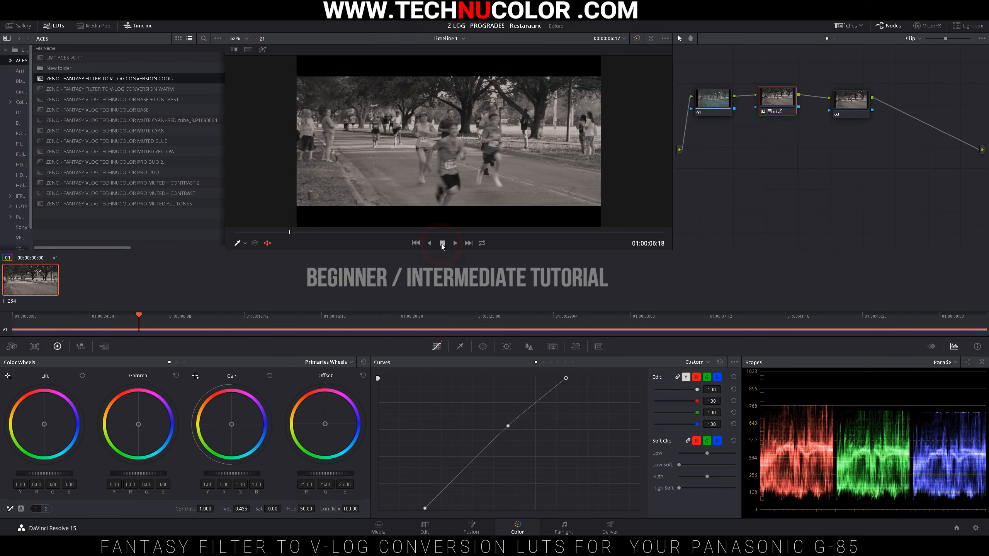
{"action": "left_click", "coordinate": [275, 233]}
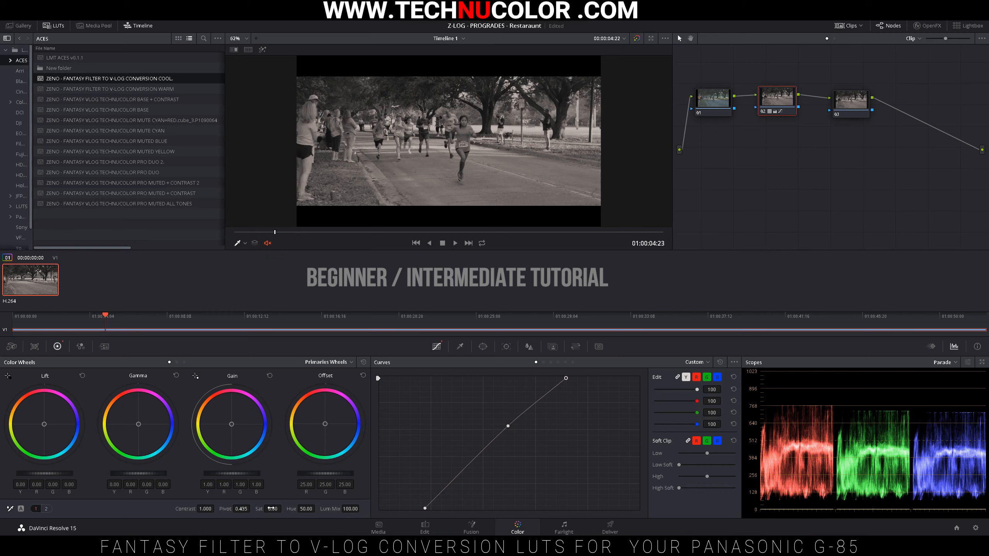
{"action": "left_click_drag", "start_coordinate": [272, 509], "coordinate": [284, 508]}
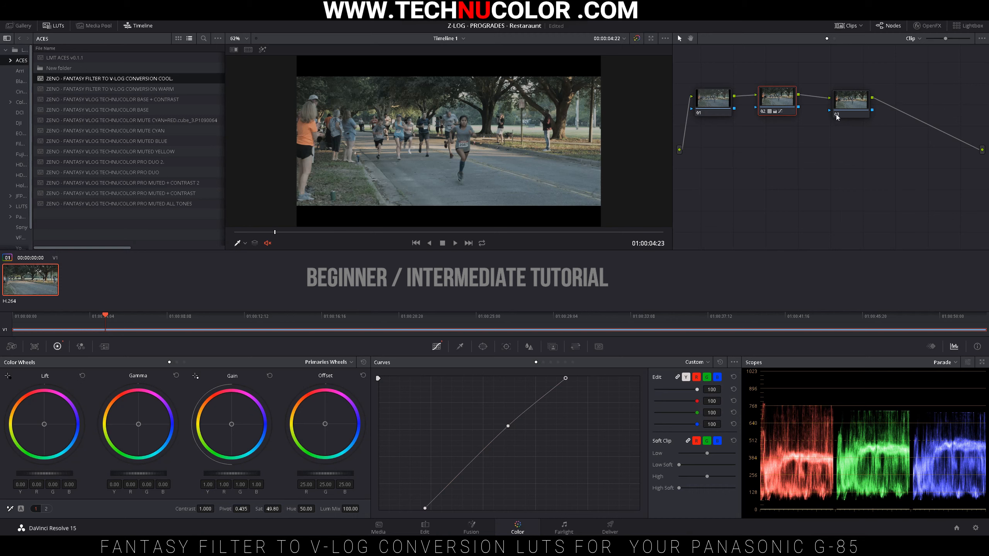
Step: Apply the ZENO - FANTASY VLOG TECHNUCOLOR BASE LUT to node 03 and play the clip to review it
{"action": "left_click_drag", "start_coordinate": [848, 109], "coordinate": [836, 99]}
{"action": "left_click", "coordinate": [137, 112]}
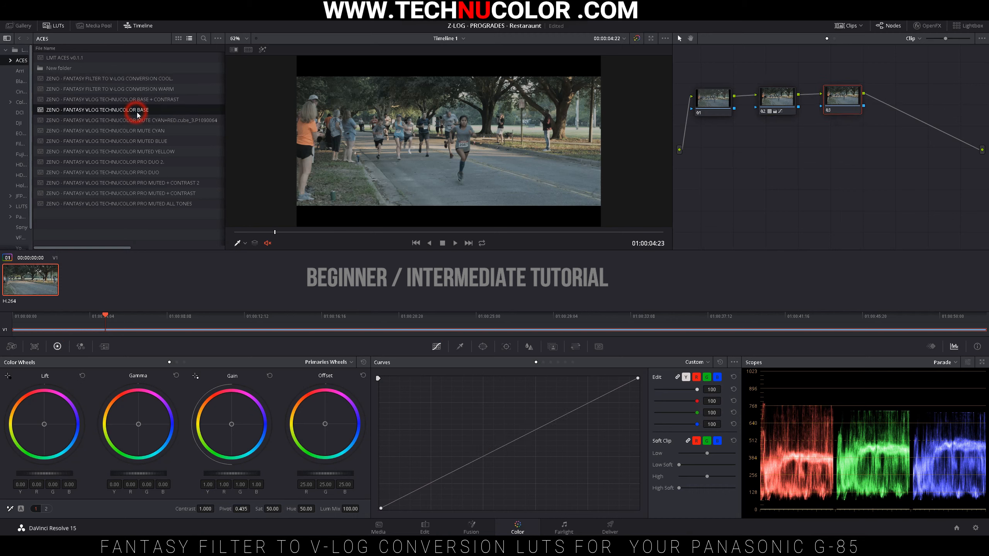
{"action": "left_click_drag", "start_coordinate": [141, 110], "coordinate": [348, 150]}
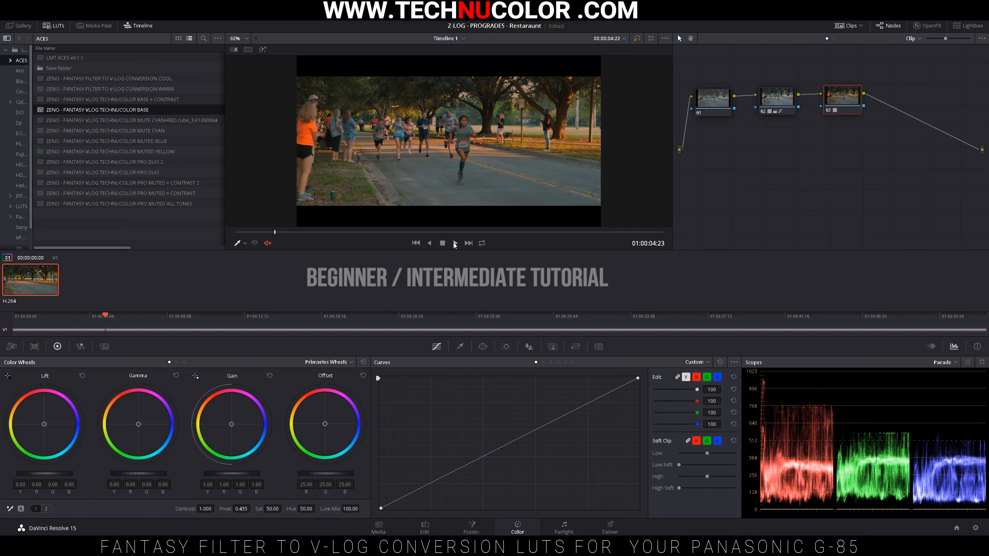
{"action": "key", "text": "space"}
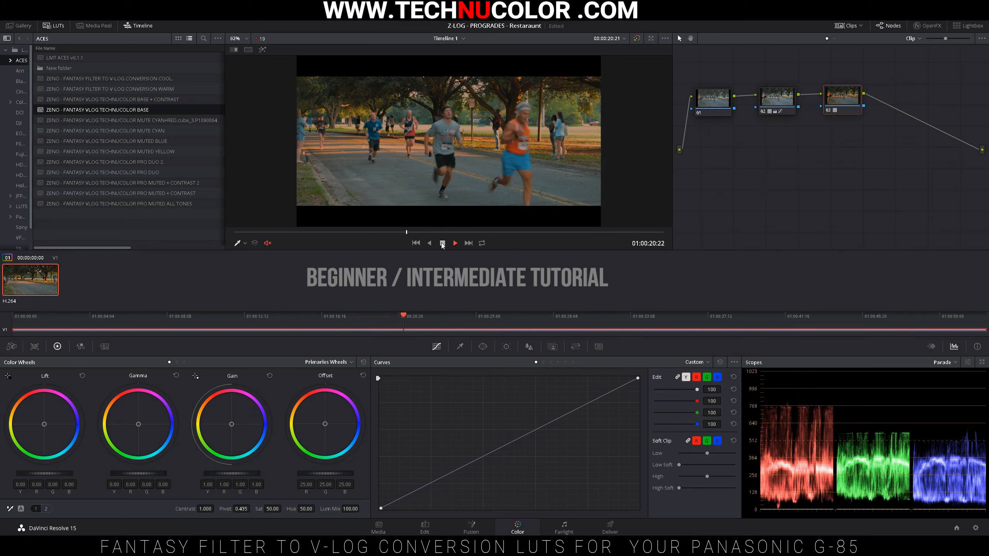
{"action": "left_click", "coordinate": [442, 242]}
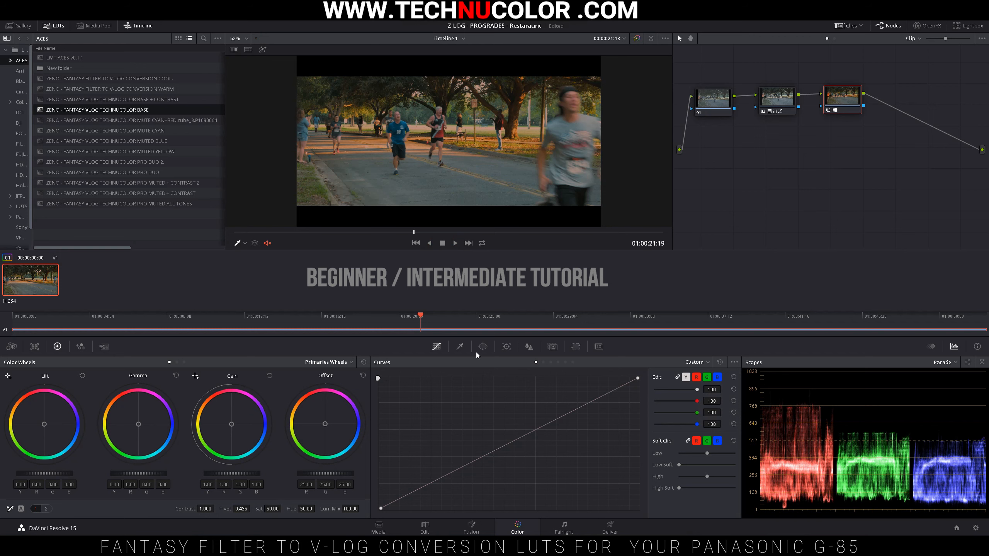
Step: Reduce the strength of node 03's LUT by setting its key output gain to 0.846
{"action": "left_click", "coordinate": [437, 347]}
{"action": "left_click", "coordinate": [553, 346]}
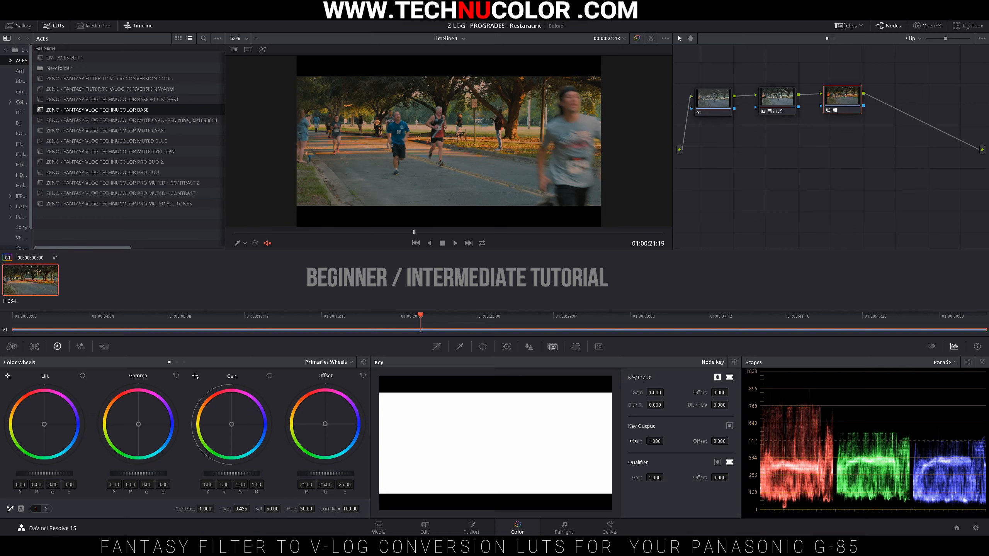
{"action": "mouse_move", "coordinate": [656, 443]}
{"action": "left_mouse_down"}
{"action": "mouse_move", "coordinate": [607, 443]}
{"action": "mouse_move", "coordinate": [677, 441]}
{"action": "mouse_move", "coordinate": [664, 441]}
{"action": "left_mouse_up"}
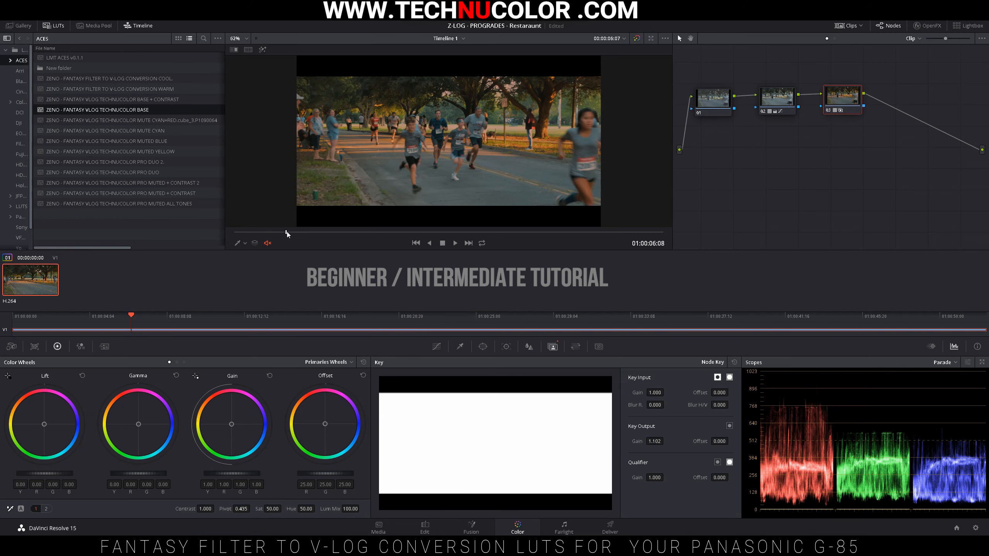
{"action": "left_click", "coordinate": [264, 232]}
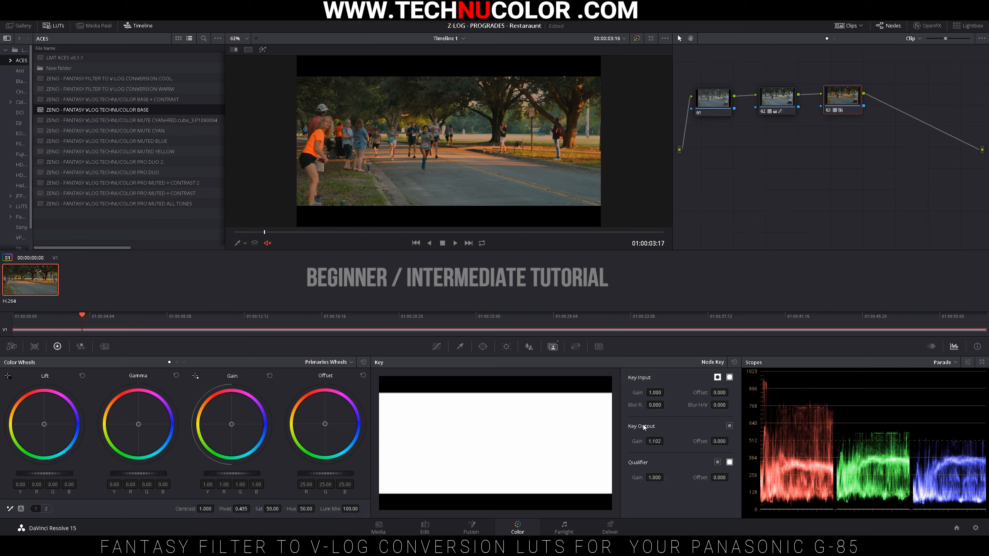
{"action": "left_click_drag", "start_coordinate": [659, 443], "coordinate": [635, 443]}
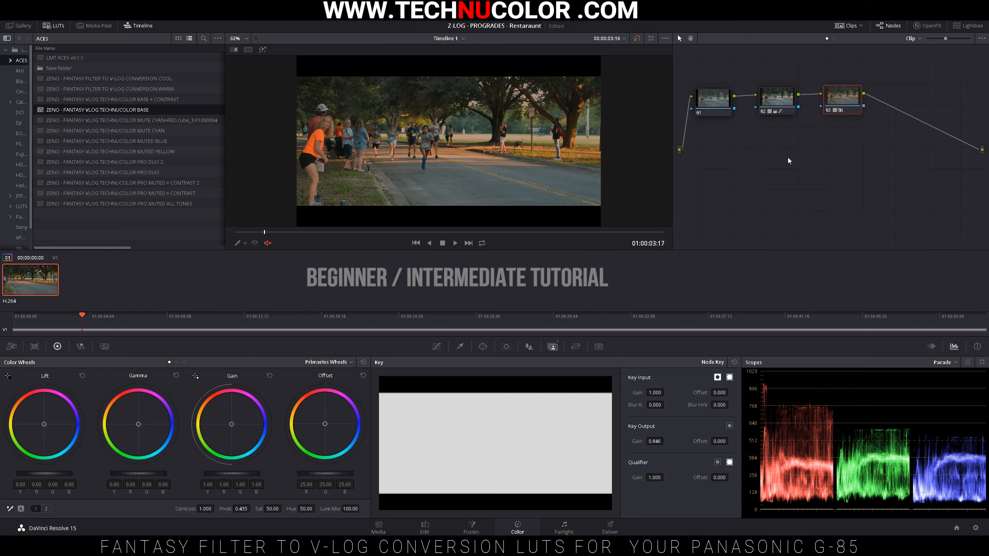
Step: Add a serial node after node 03 and show its Hue Vs Sat curve
{"action": "key", "text": "alt+s"}
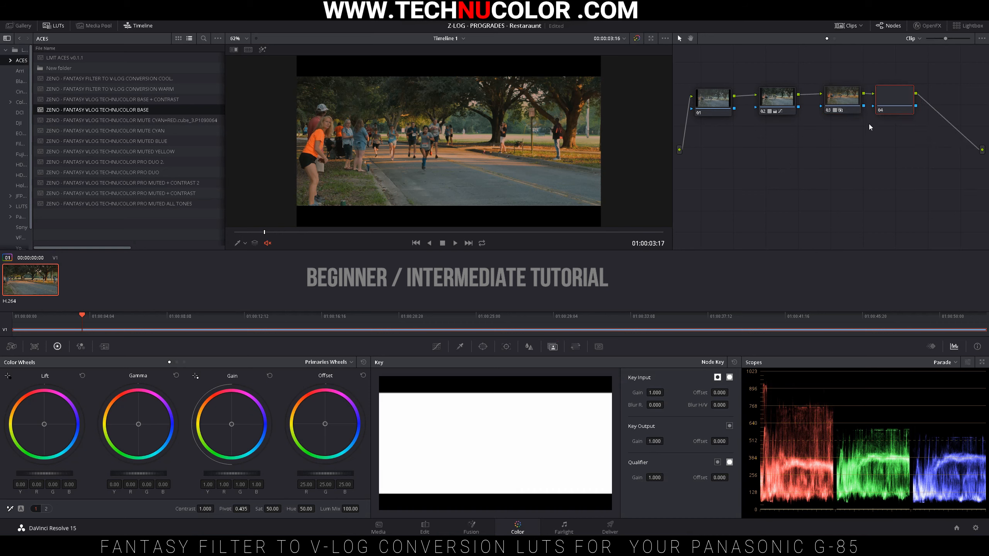
{"action": "left_click", "coordinate": [437, 347]}
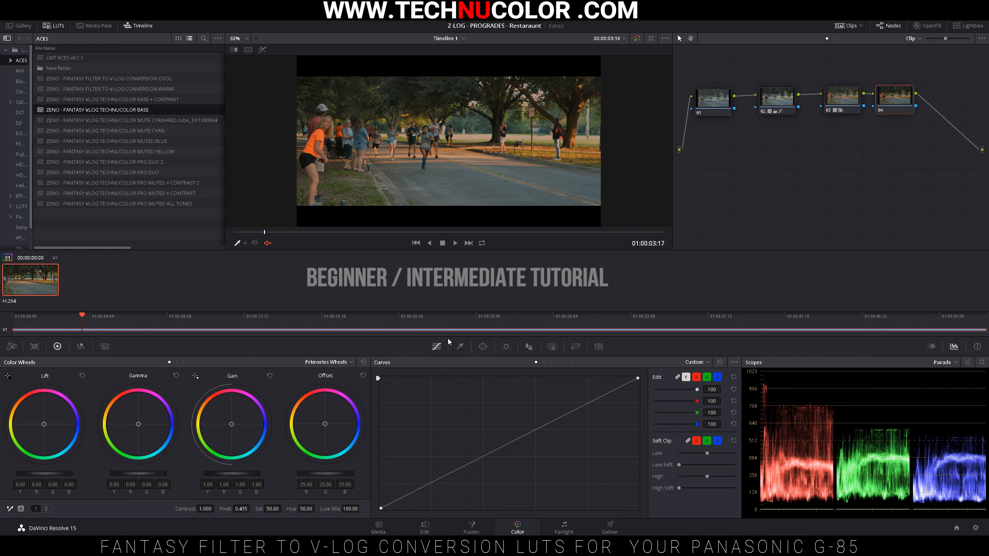
{"action": "left_click", "coordinate": [550, 362]}
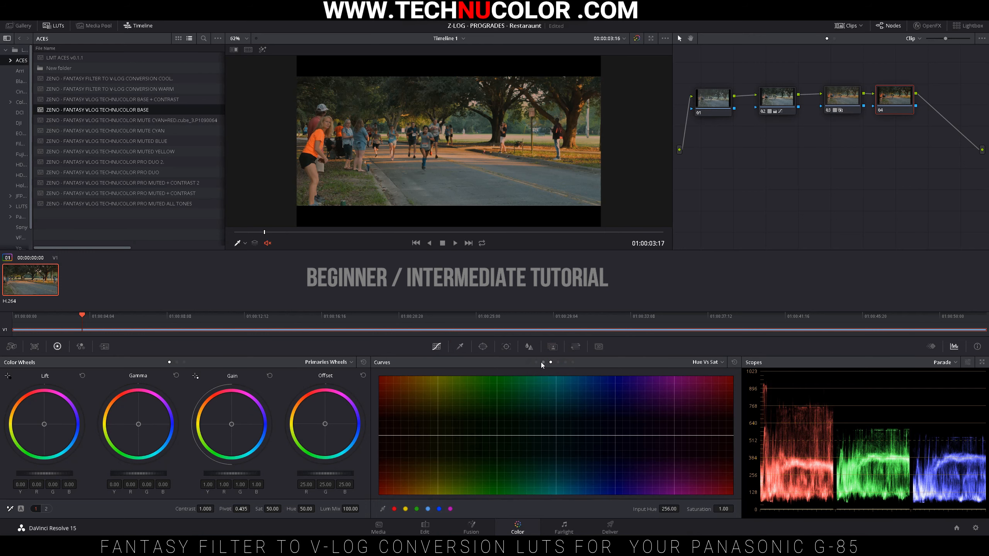
Step: On node 04's Hue Vs Sat curve, anchor the reds and greens, then lower the orange point to saturation 0.67 at input hue 273.63
{"action": "left_click", "coordinate": [536, 362]}
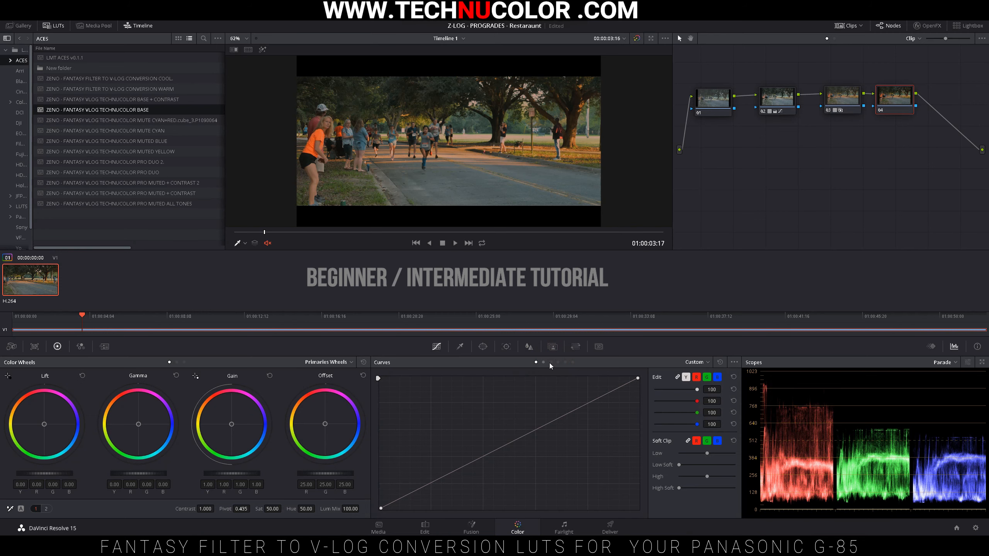
{"action": "left_click", "coordinate": [551, 362]}
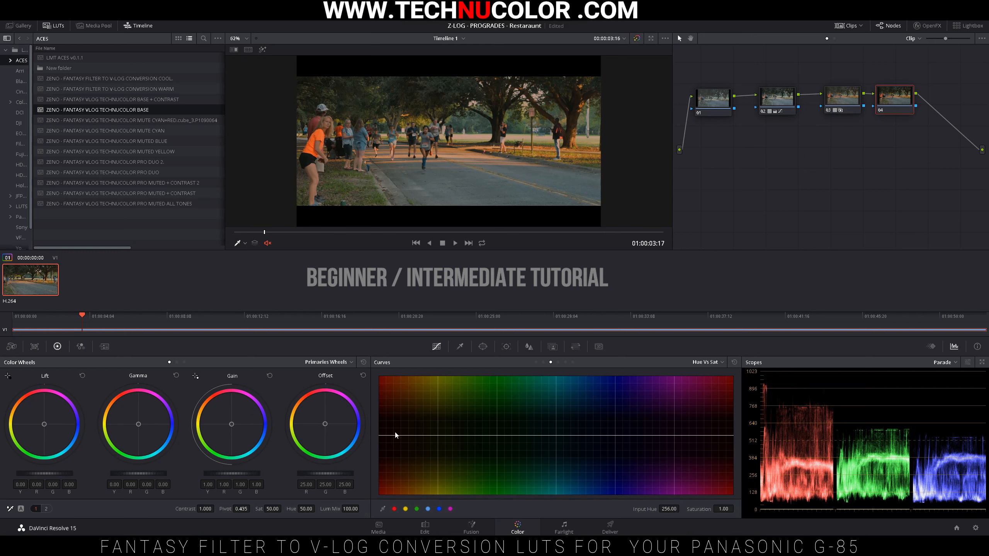
{"action": "left_click", "coordinate": [497, 435]}
{"action": "left_click_drag", "start_coordinate": [498, 437], "coordinate": [497, 436]}
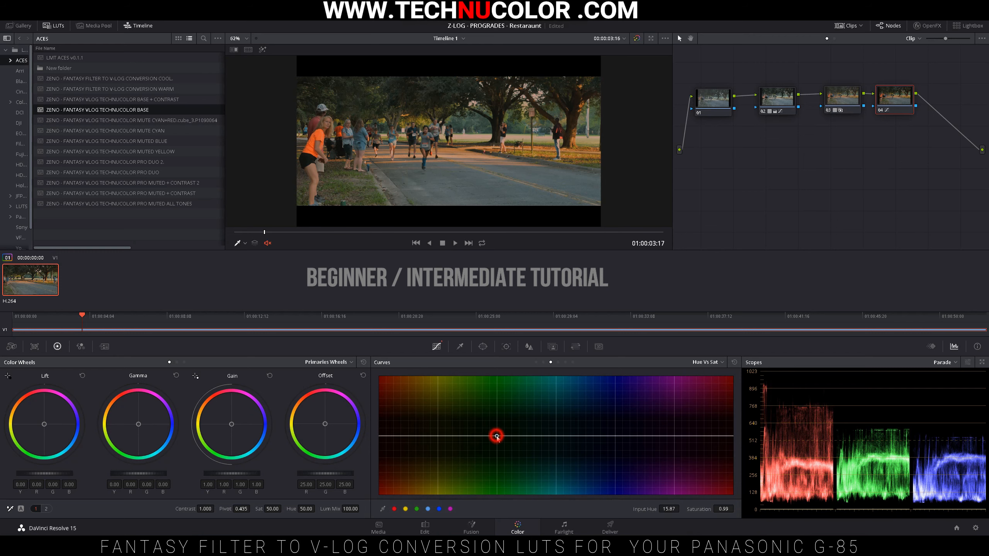
{"action": "left_click", "coordinate": [379, 436]}
{"action": "left_click_drag", "start_coordinate": [438, 436], "coordinate": [438, 435]}
{"action": "left_click_drag", "start_coordinate": [437, 435], "coordinate": [385, 492]}
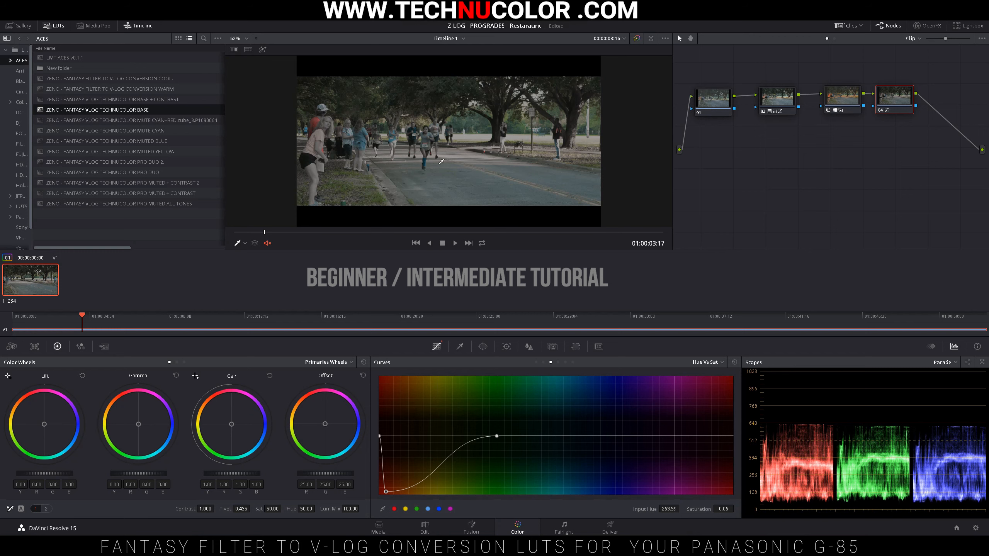
{"action": "left_click_drag", "start_coordinate": [386, 491], "coordinate": [396, 455]}
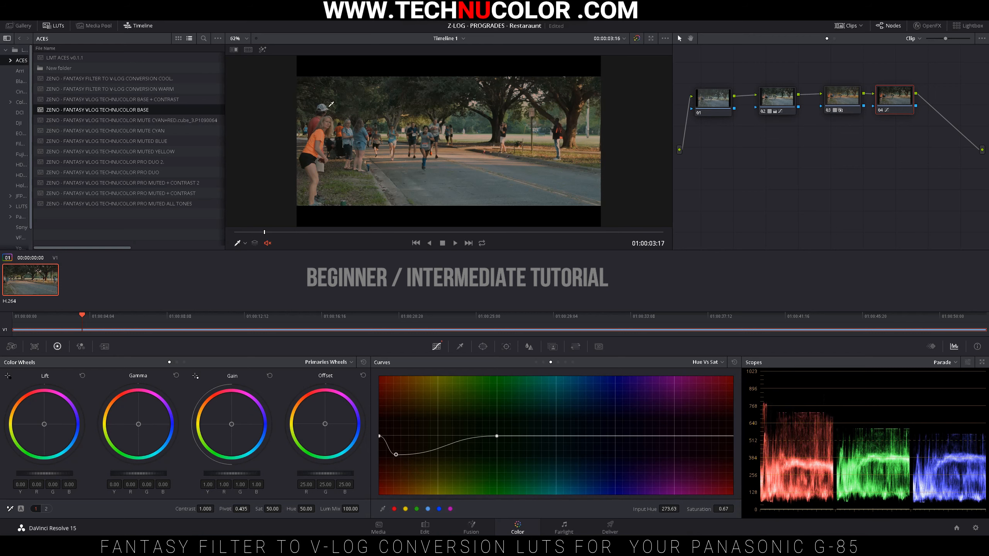
Step: Play part of the clip to check the muted oranges, and raise node 04's overall saturation to 61.80
{"action": "left_click", "coordinate": [249, 232]}
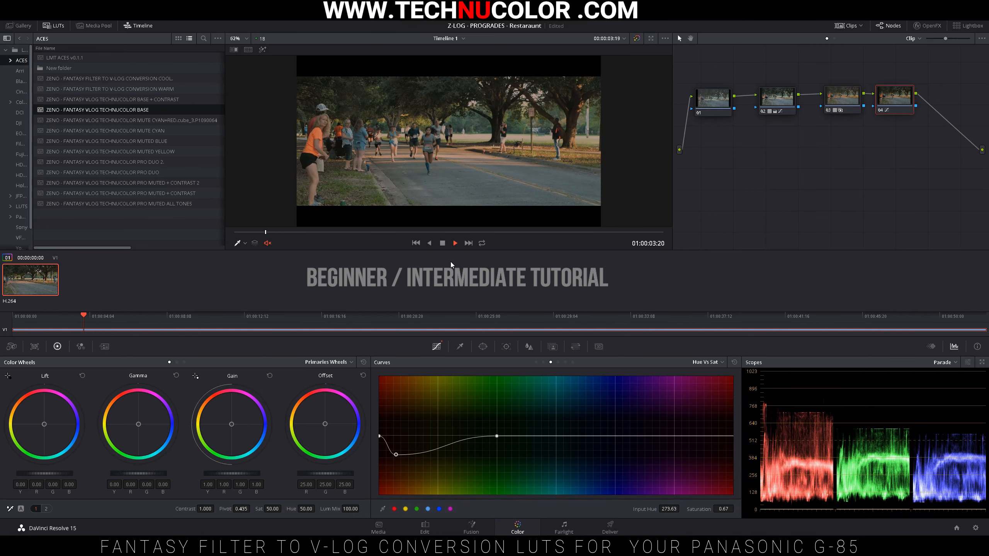
{"action": "left_click", "coordinate": [443, 242]}
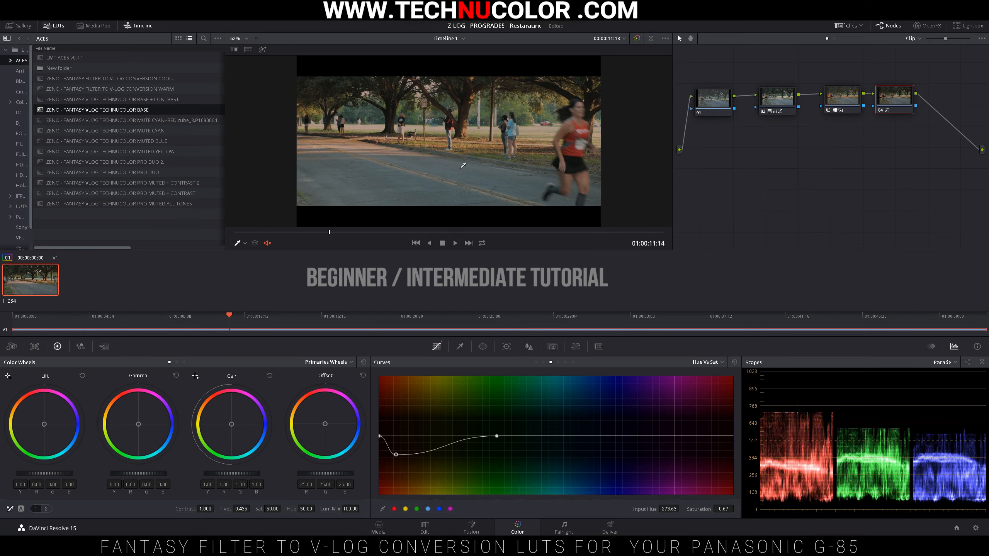
{"action": "left_click", "coordinate": [297, 232]}
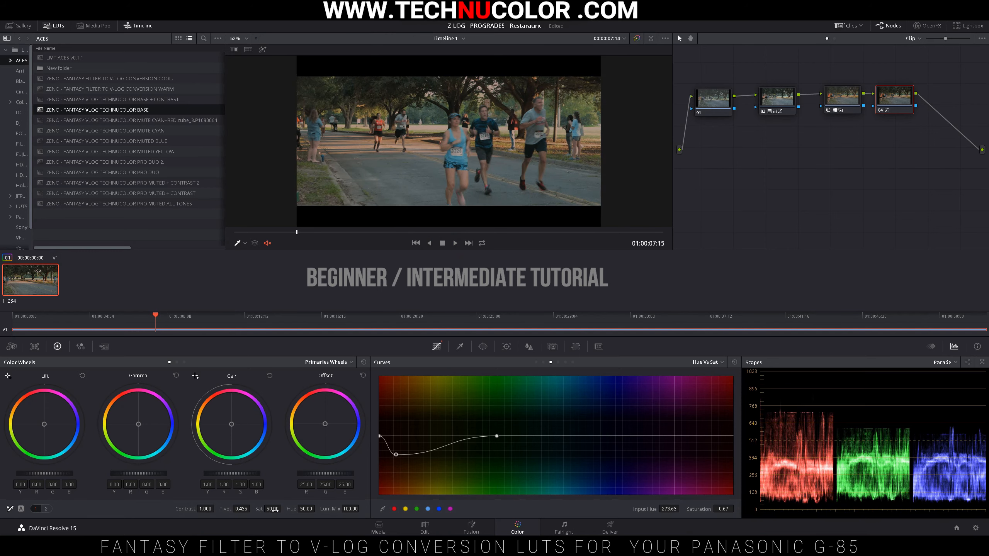
{"action": "left_click_drag", "start_coordinate": [272, 508], "coordinate": [284, 508]}
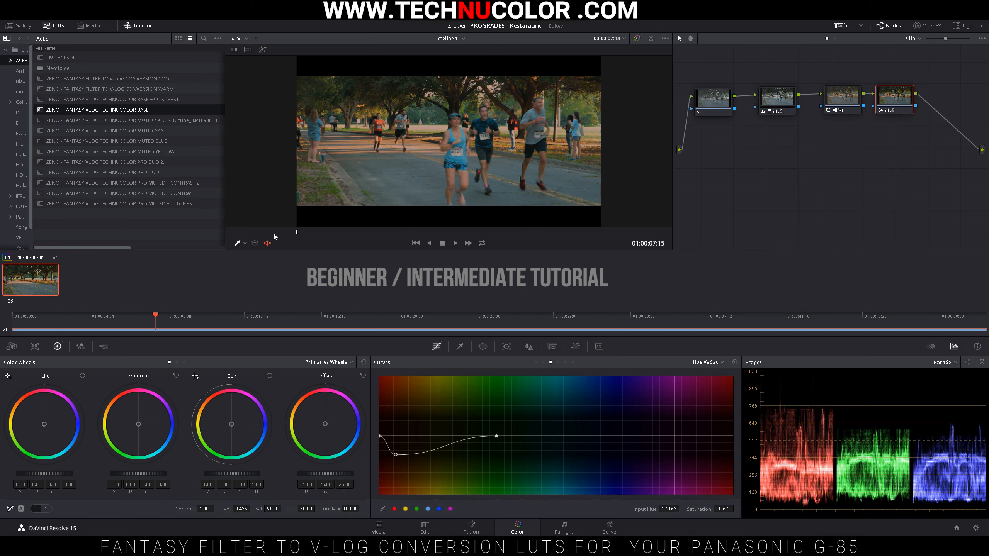
Step: Play the clip from near its start to review the complete four-node grade, and stop playback
{"action": "left_click", "coordinate": [441, 243]}
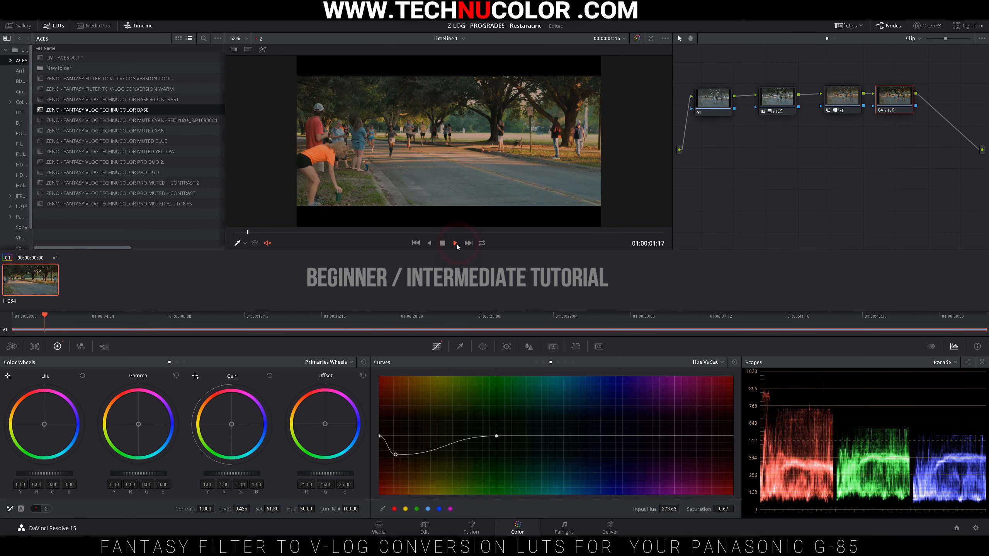
{"action": "left_click", "coordinate": [456, 243]}
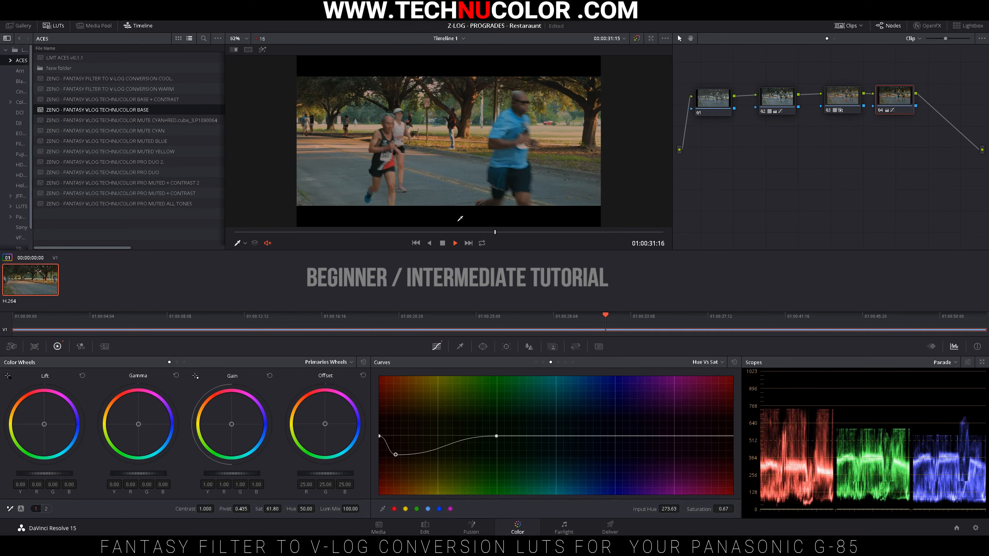
{"action": "left_click", "coordinate": [445, 242]}
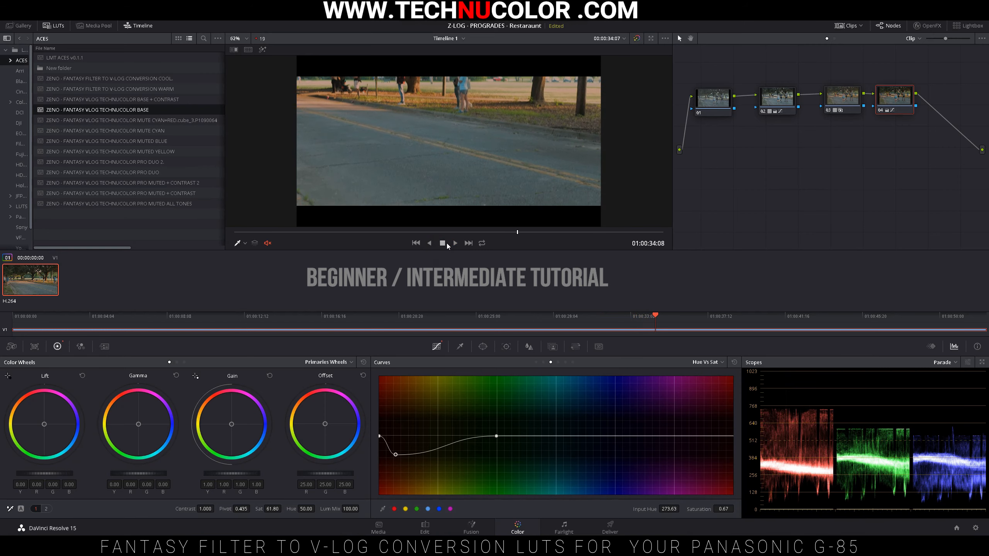